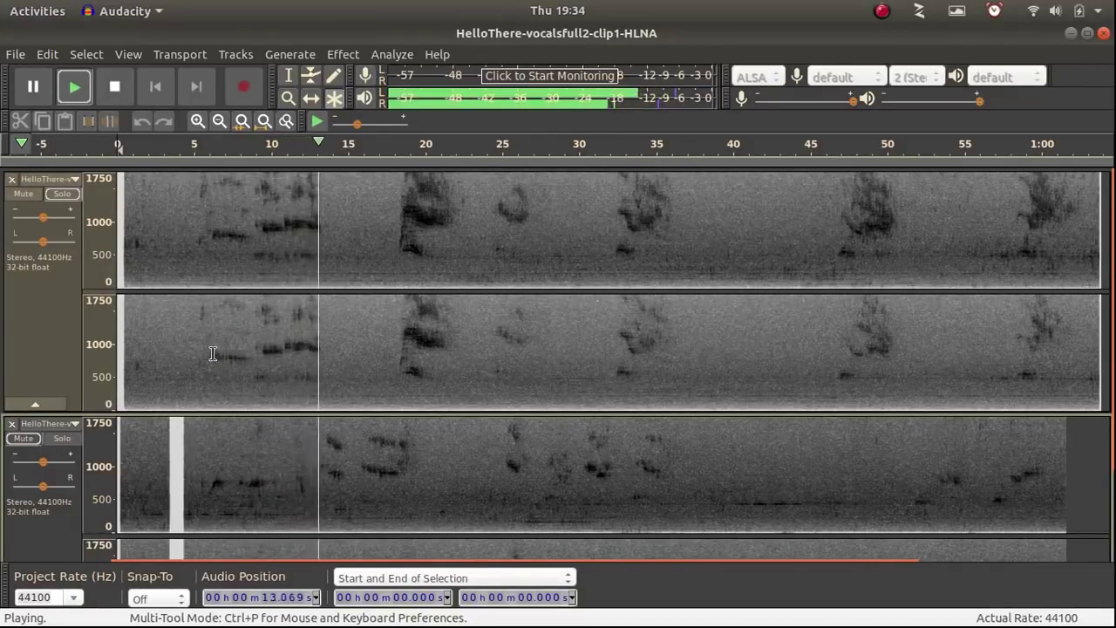
Step: Stop playback and restart the forest recording from about 5.1 seconds
left_click(157, 142)
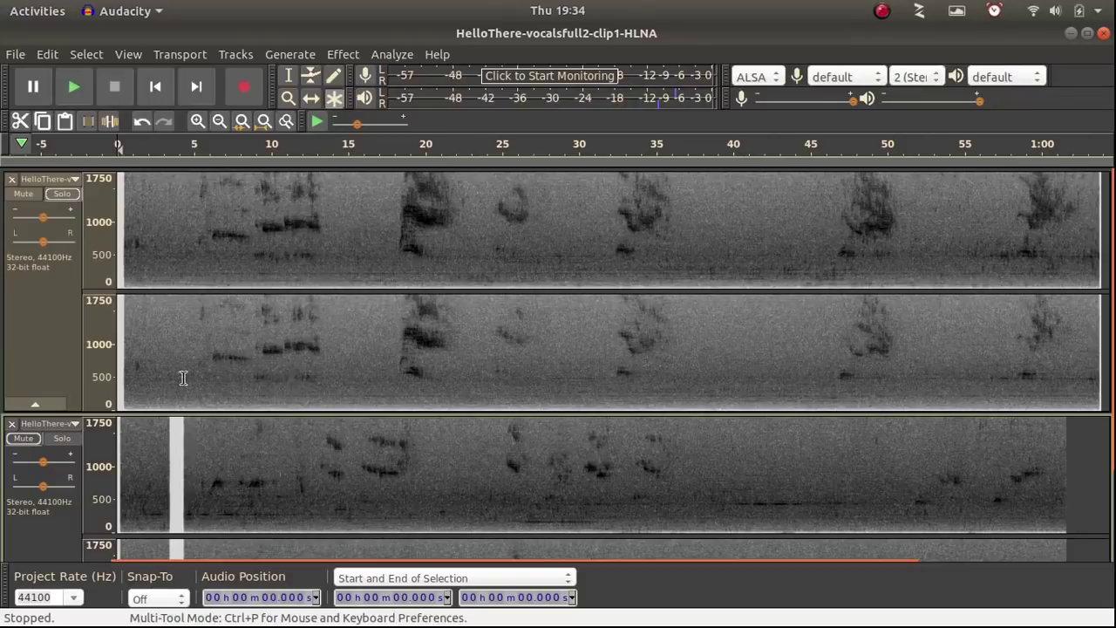
left_click(231, 358)
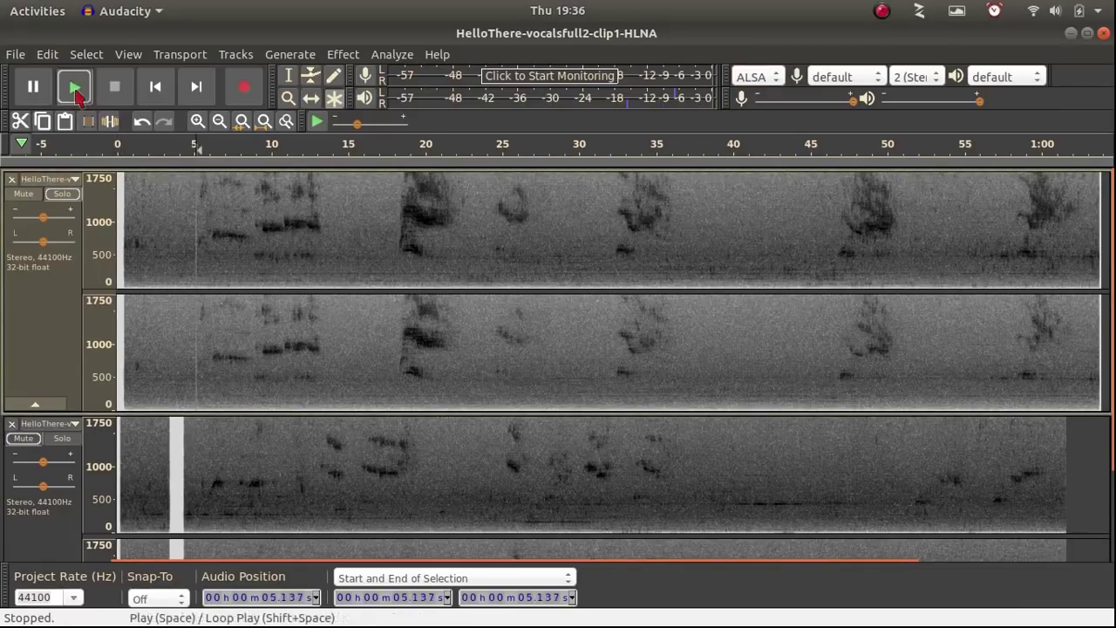
left_click(76, 92)
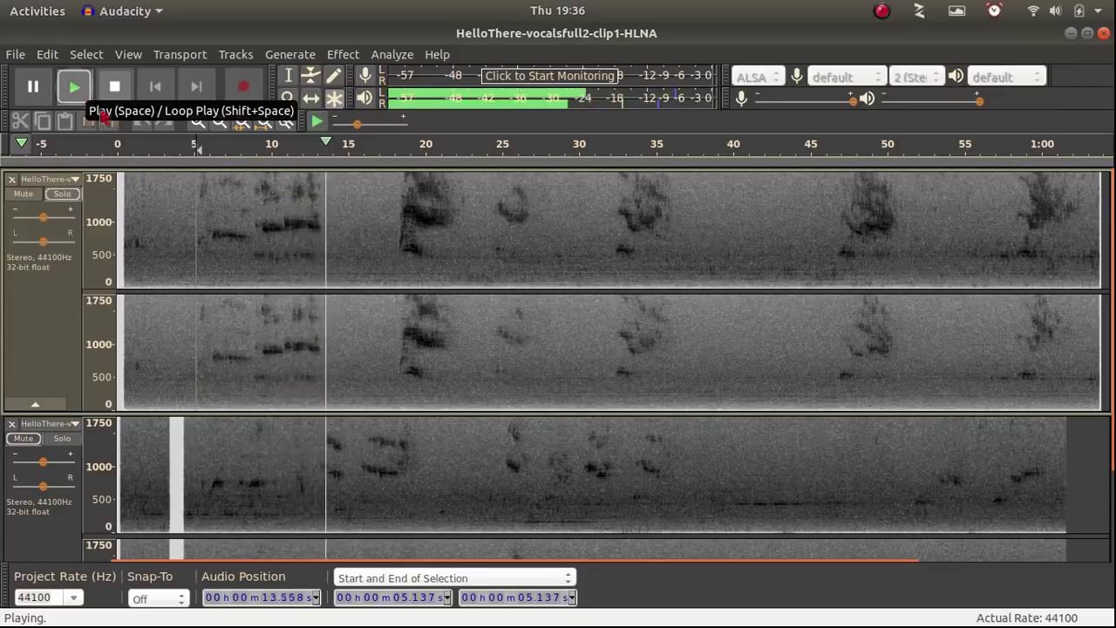
Step: Select the calls from about 17.8 to 21.7 seconds, then resume playback from about 32 seconds
key("Right")
key("Right")
key("Right")
key("Right")
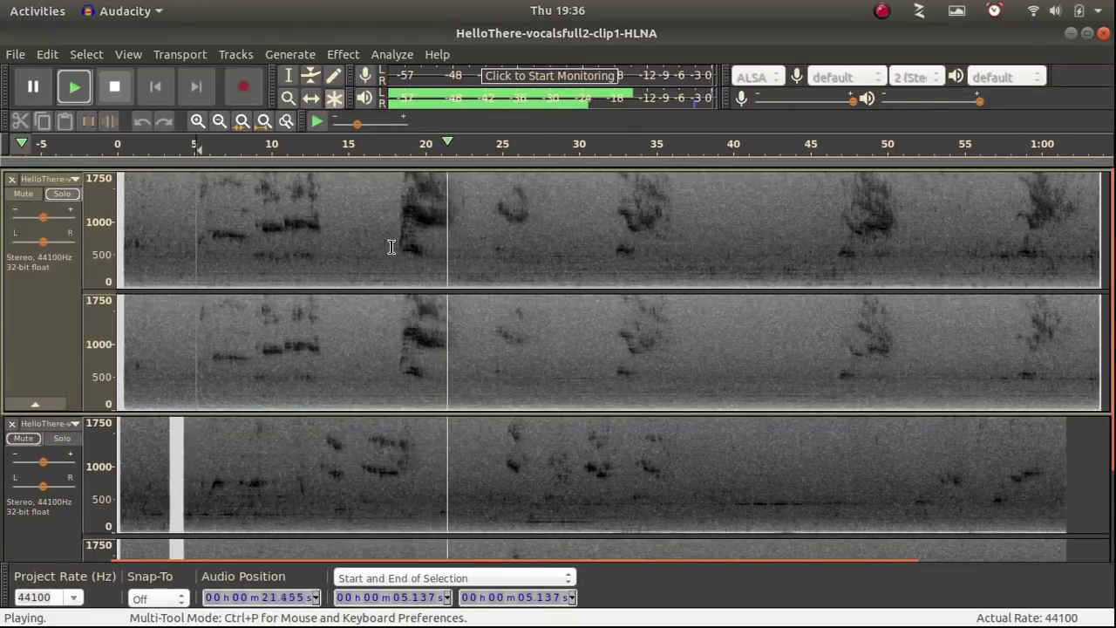
key("space")
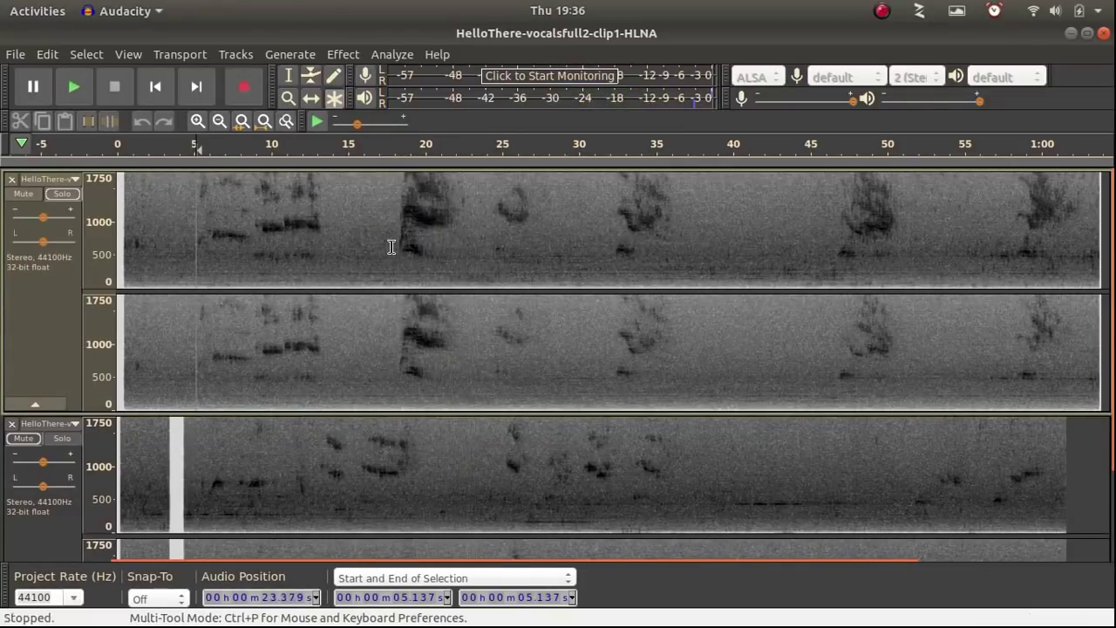
left_click_drag(391, 247, 468, 271)
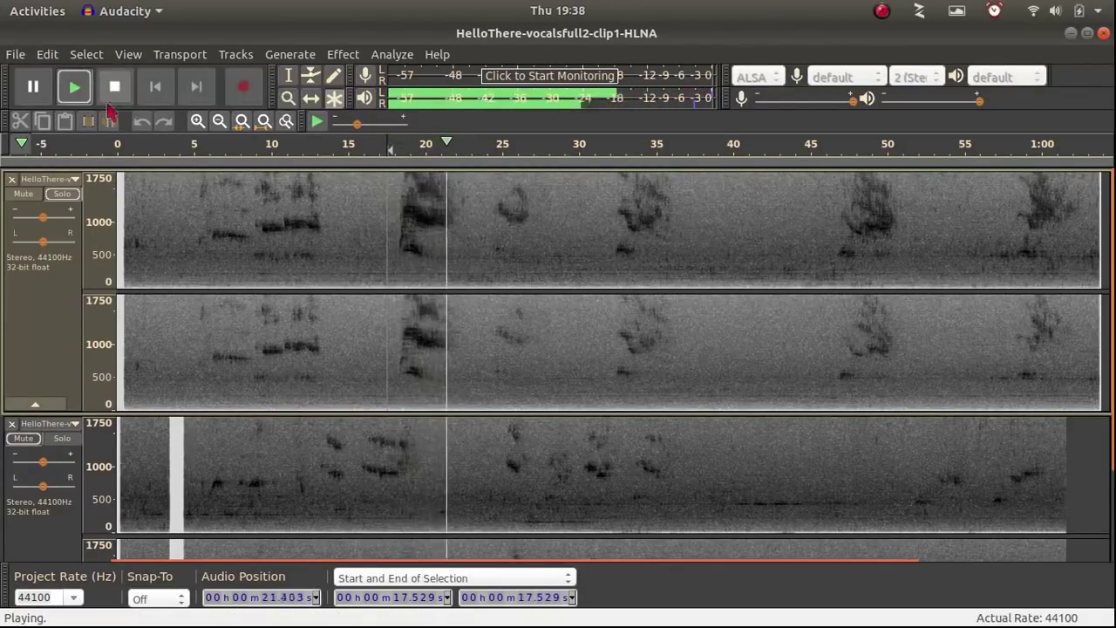
left_click(608, 277)
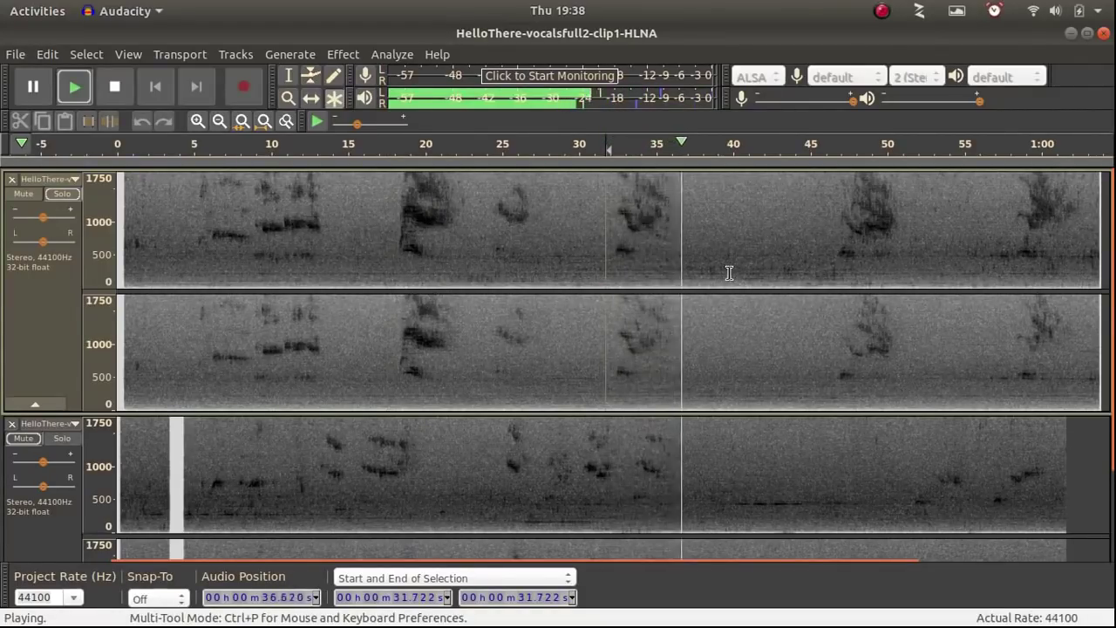
Step: Stop playback, select the 33.4–36.4 second call, then clear that selection
key("space")
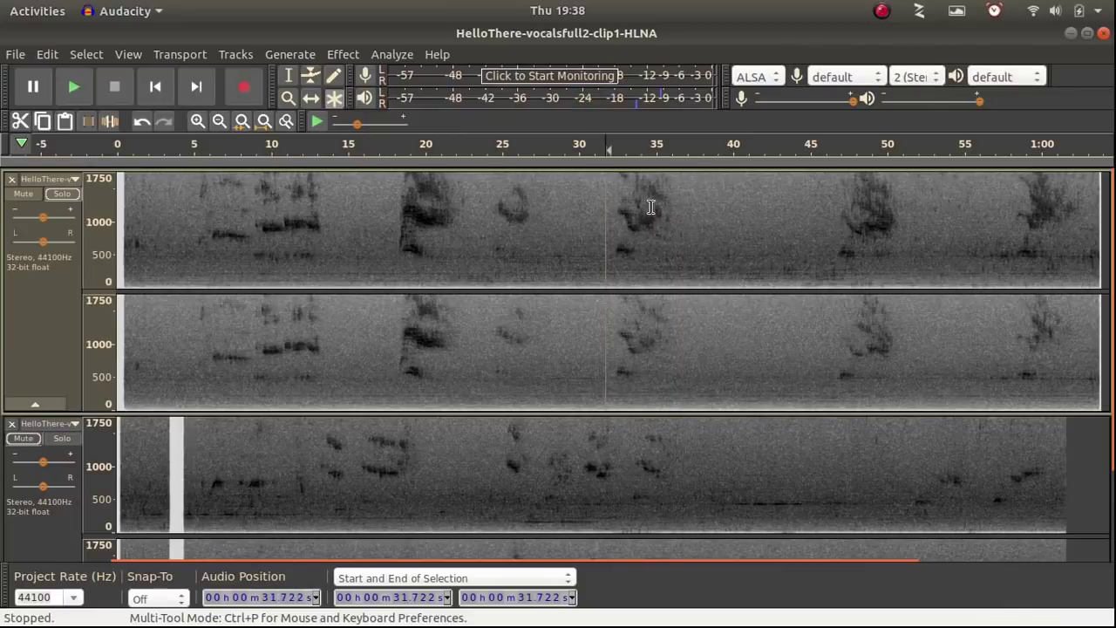
left_click_drag(632, 214, 673, 226)
left_click(695, 240)
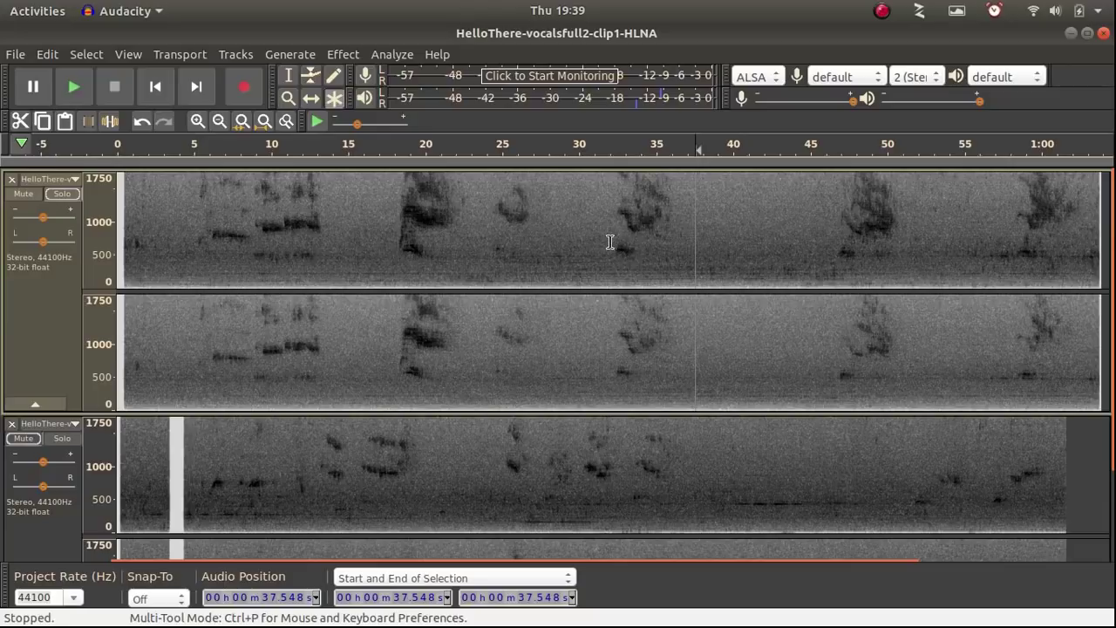
Step: Play from 31.8 seconds, stop, and play again from the same point
left_click(606, 242)
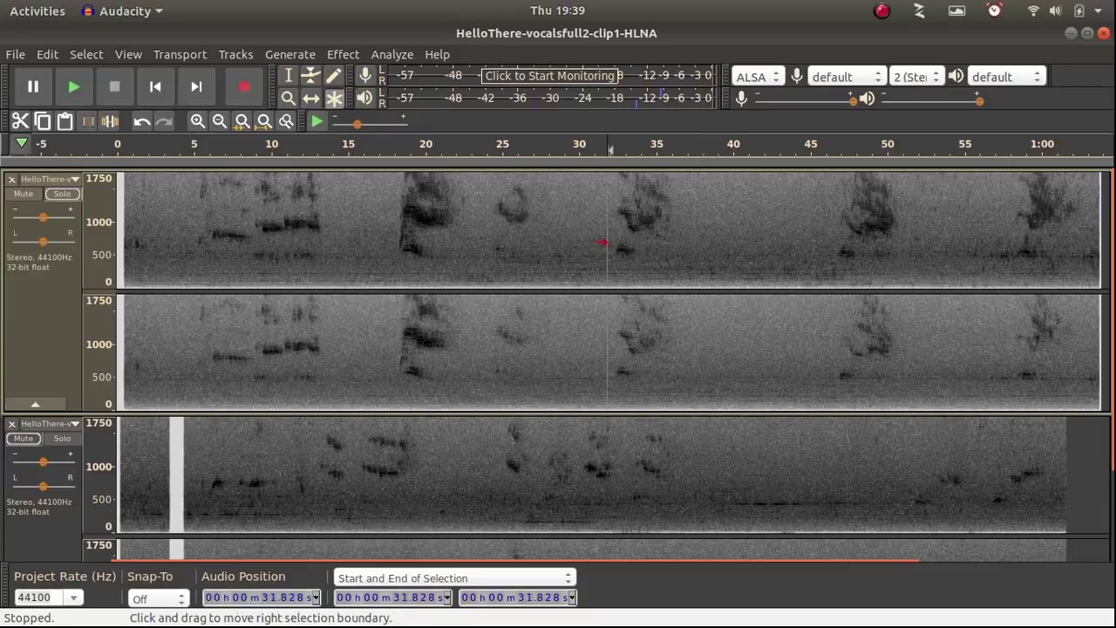
key("space")
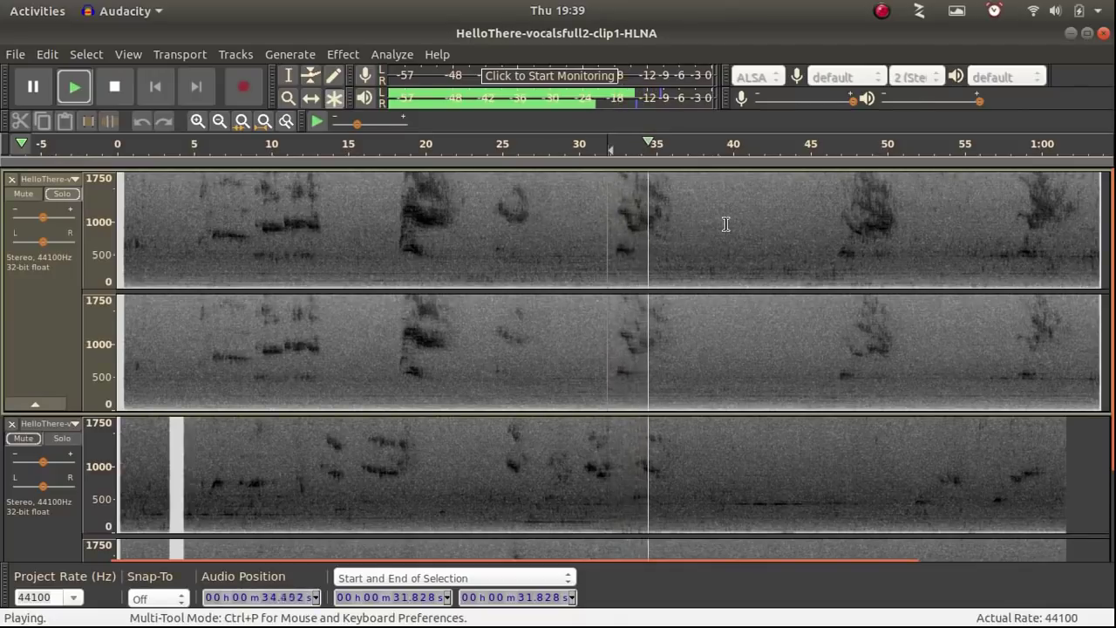
key("space")
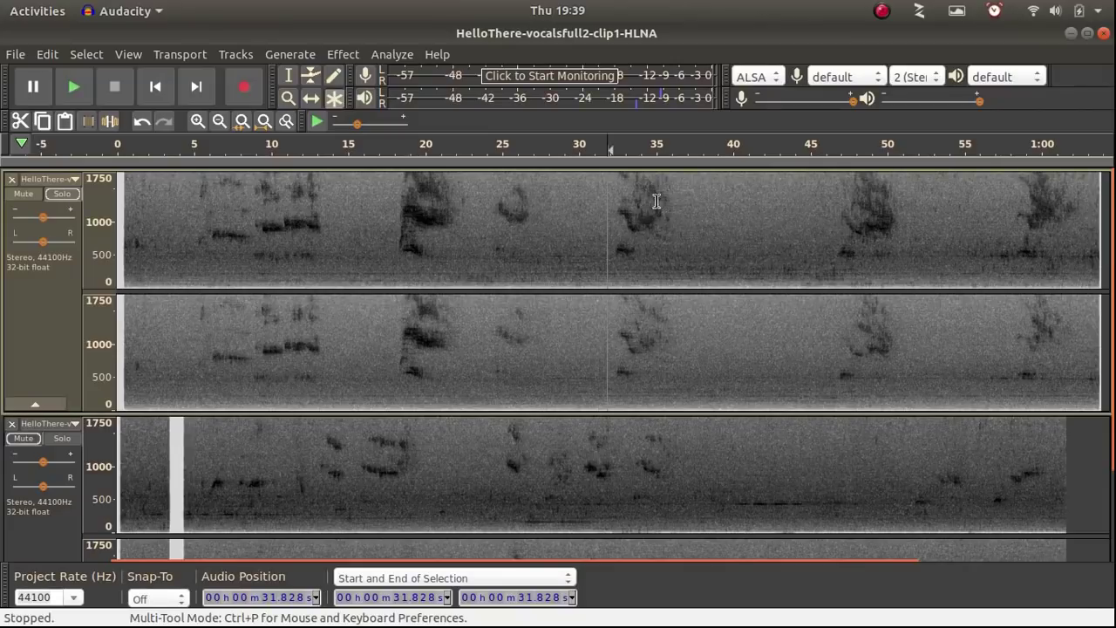
key("space")
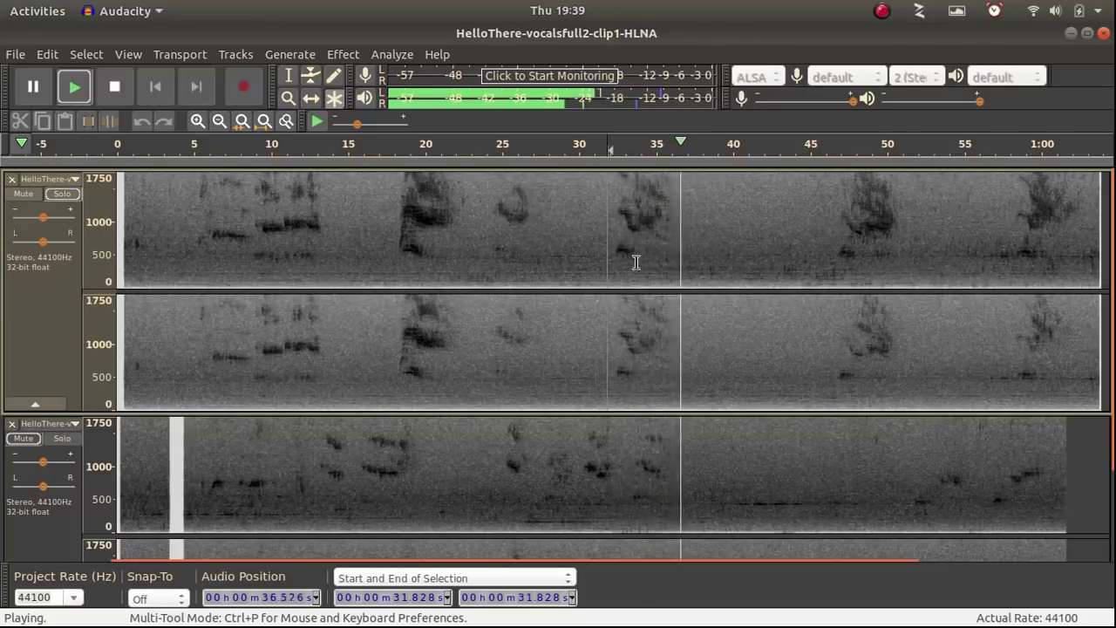
Step: Play the 46–51 second call, then loop the stretch from about 57.4 seconds and stop
left_click_drag(825, 331, 908, 331)
key("space")
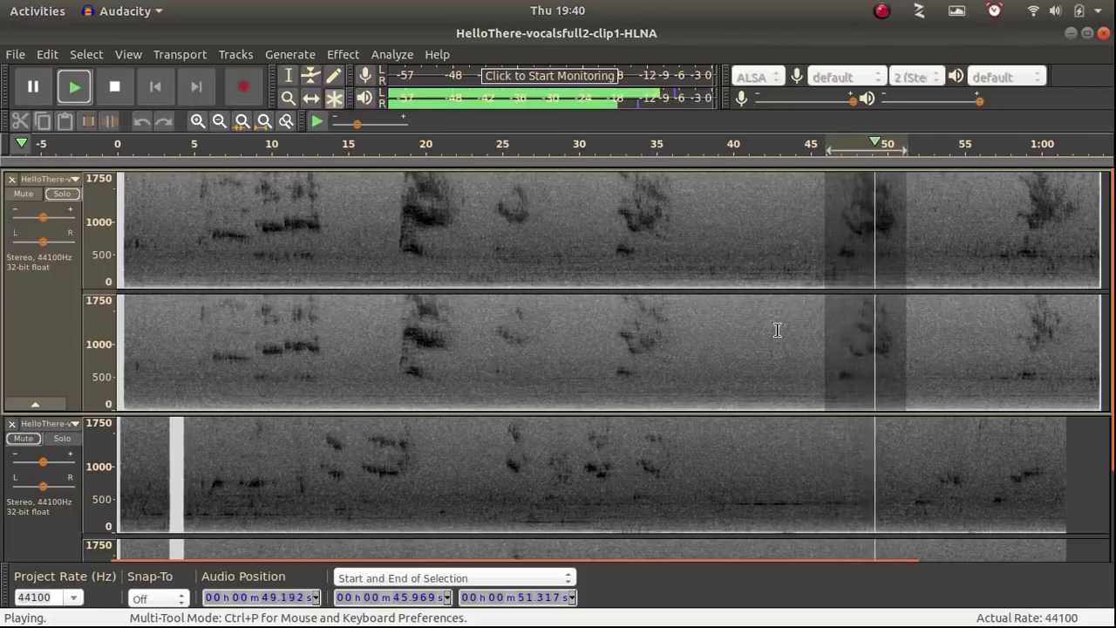
left_click(776, 330)
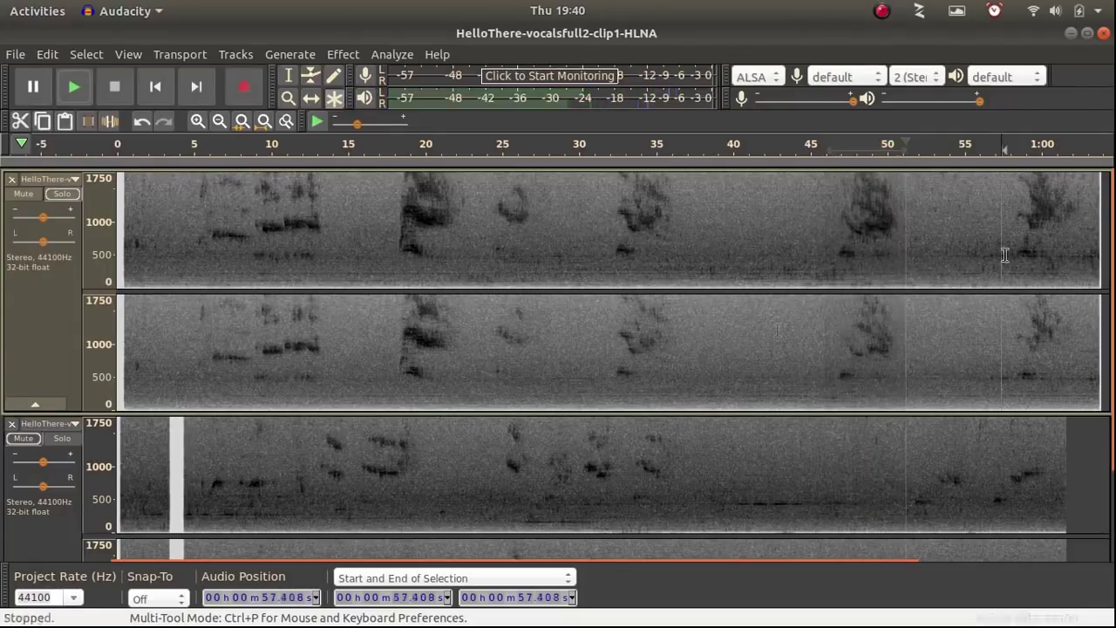
left_click(1003, 253)
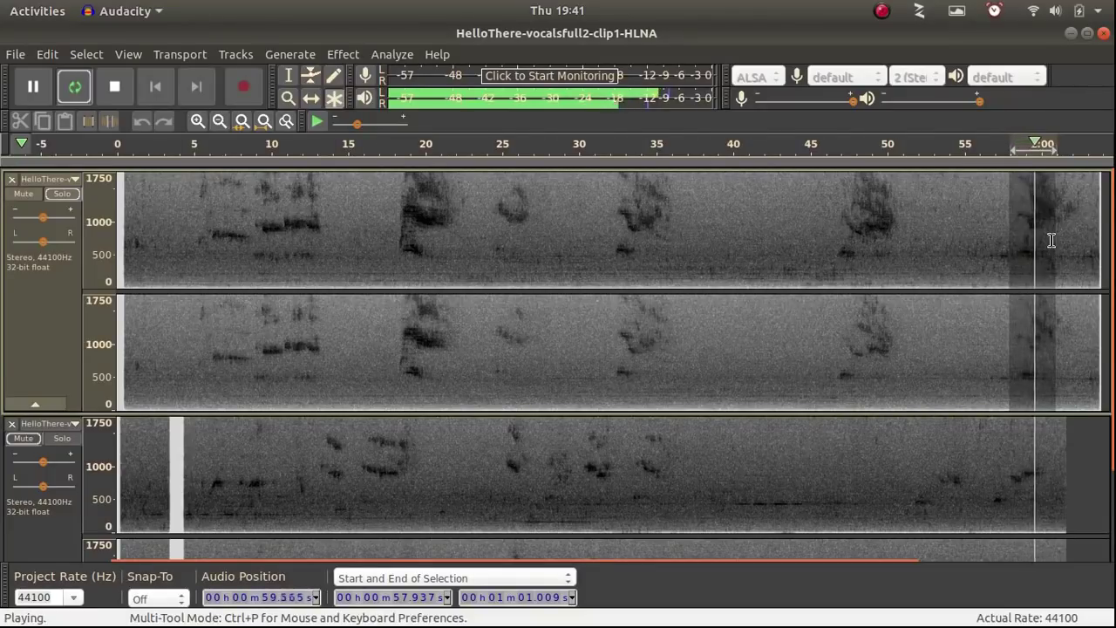
key("space")
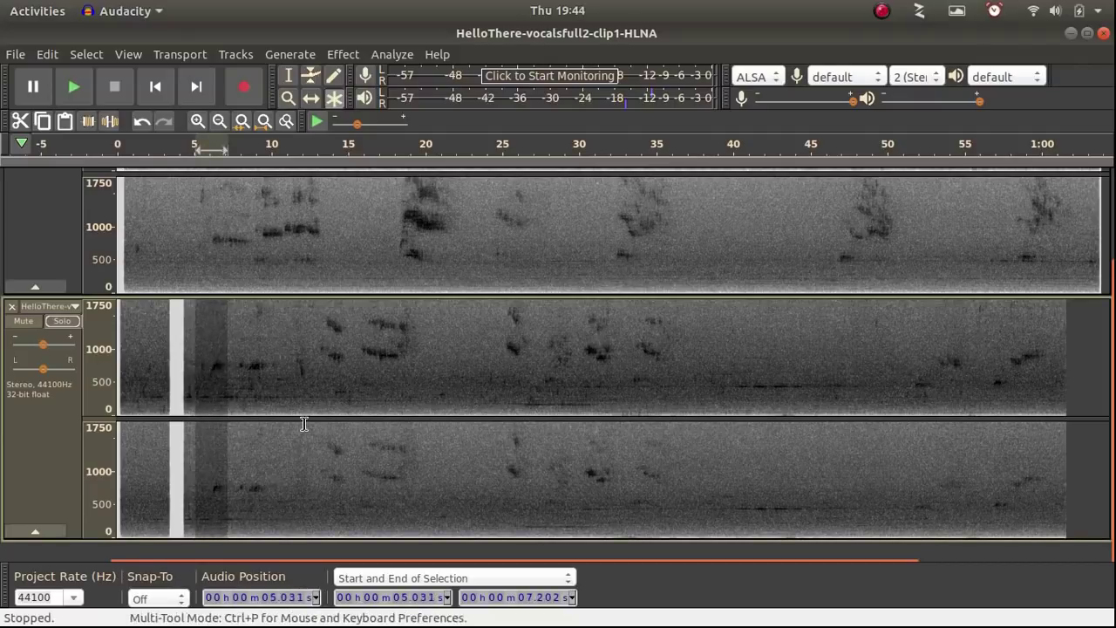
Step: Loop the 5.03–7.20 second call on the second recording, stop it, and deselect it
key("shift")
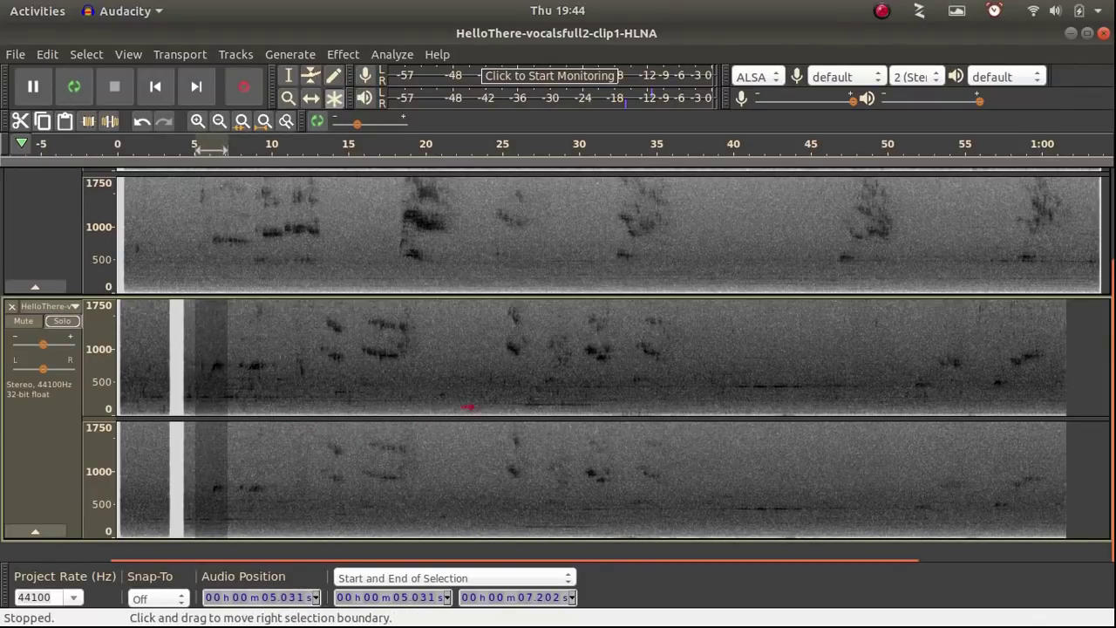
key("shift+space")
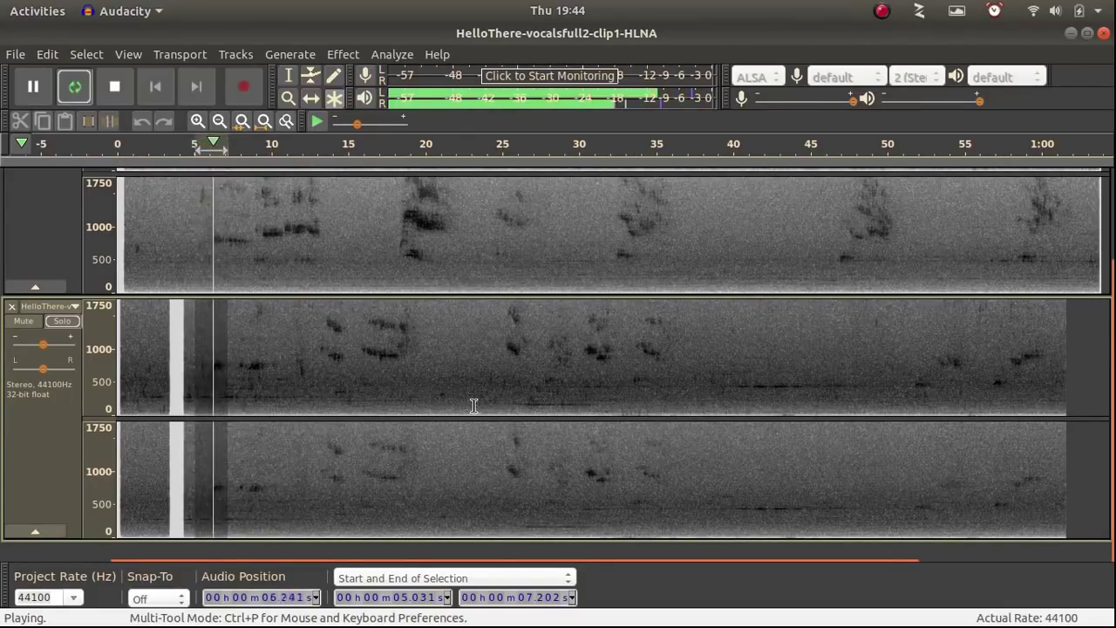
key("space")
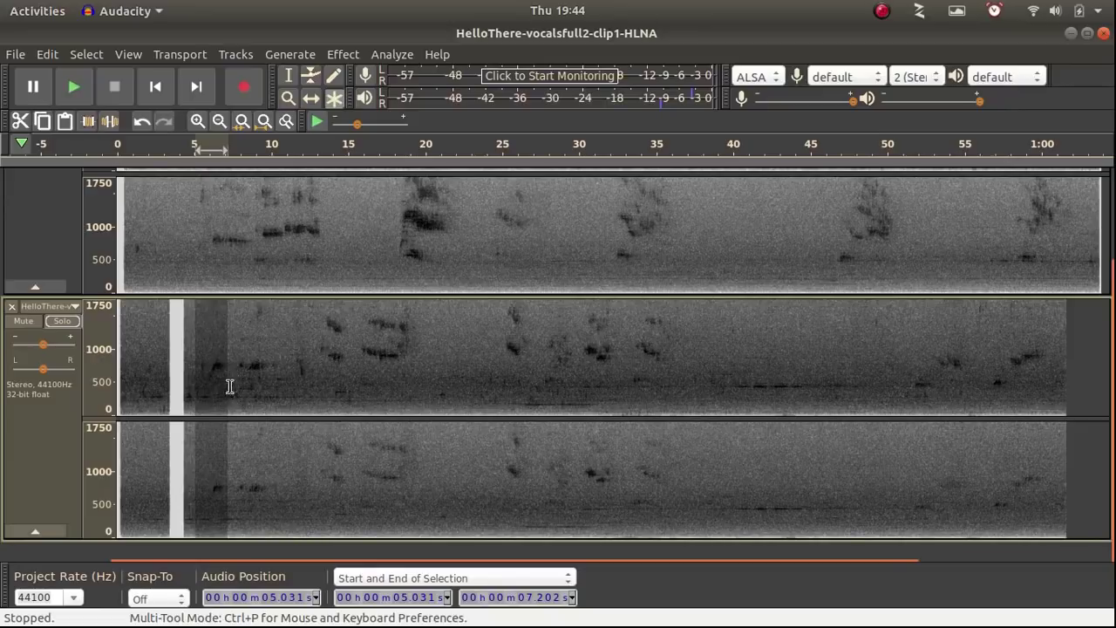
left_click(232, 348)
Step: Play the second recording briefly from 5.19 seconds, then select its 7.57–10.06 second call
left_click(197, 372)
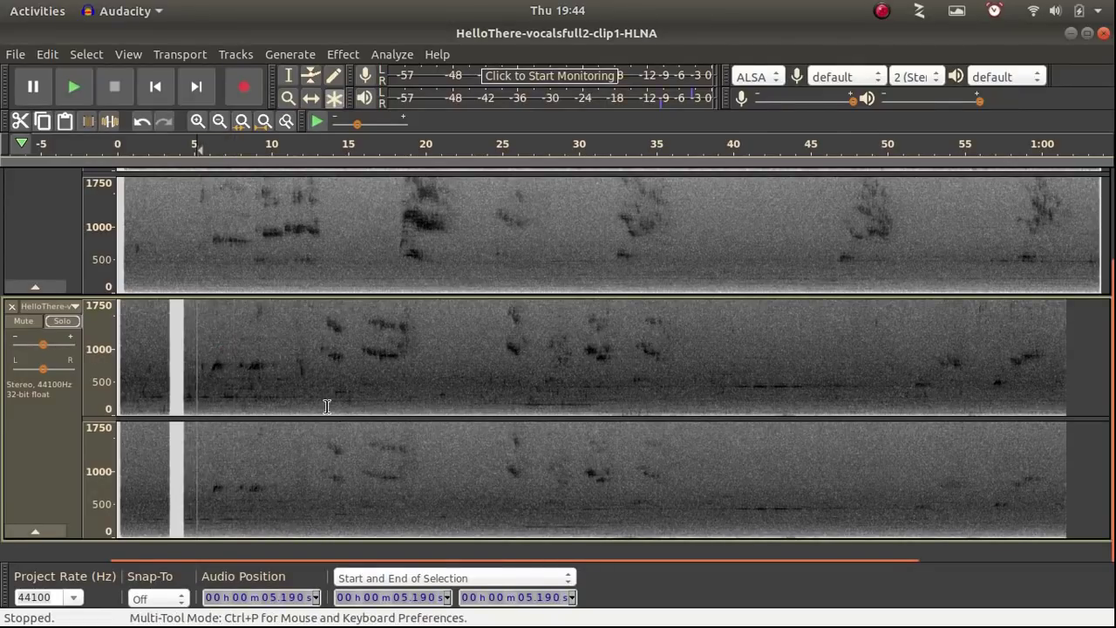
key("space")
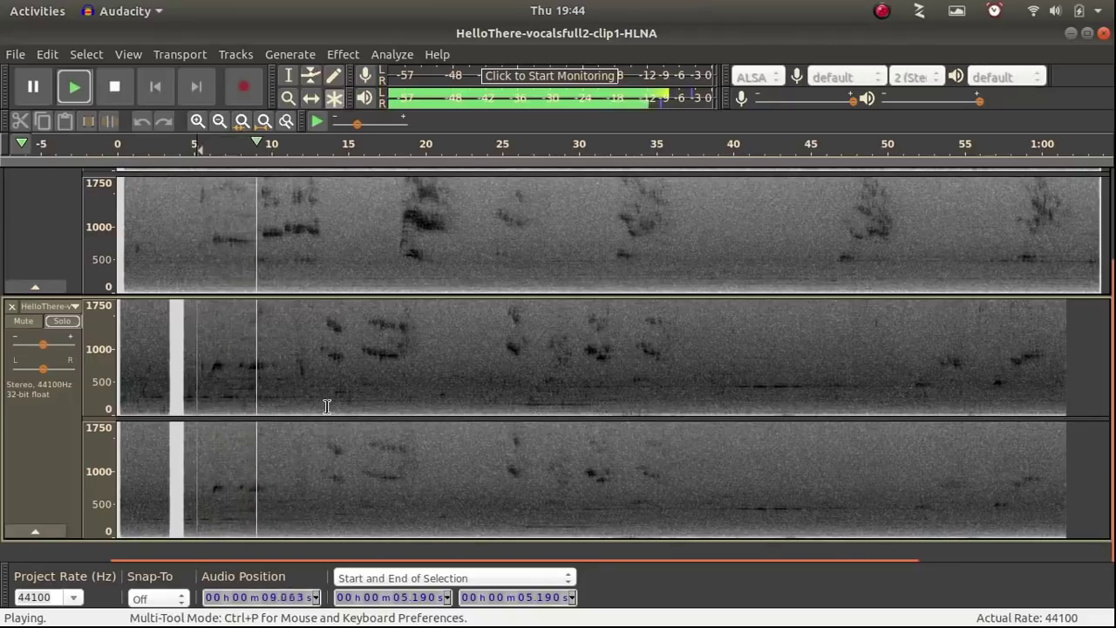
key("space")
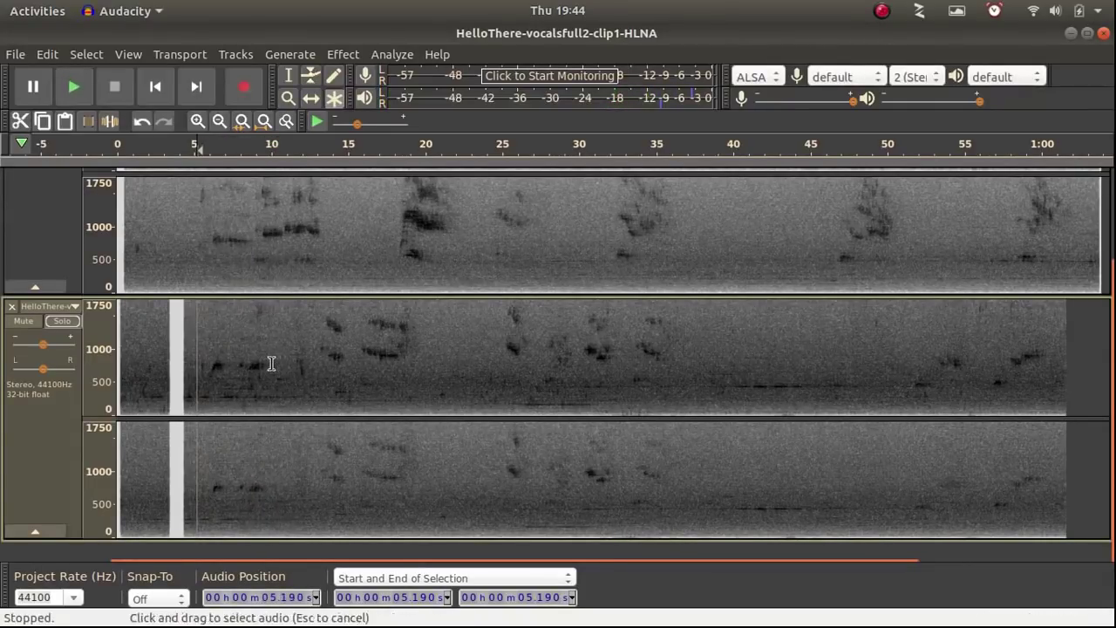
left_click_drag(271, 364, 233, 364)
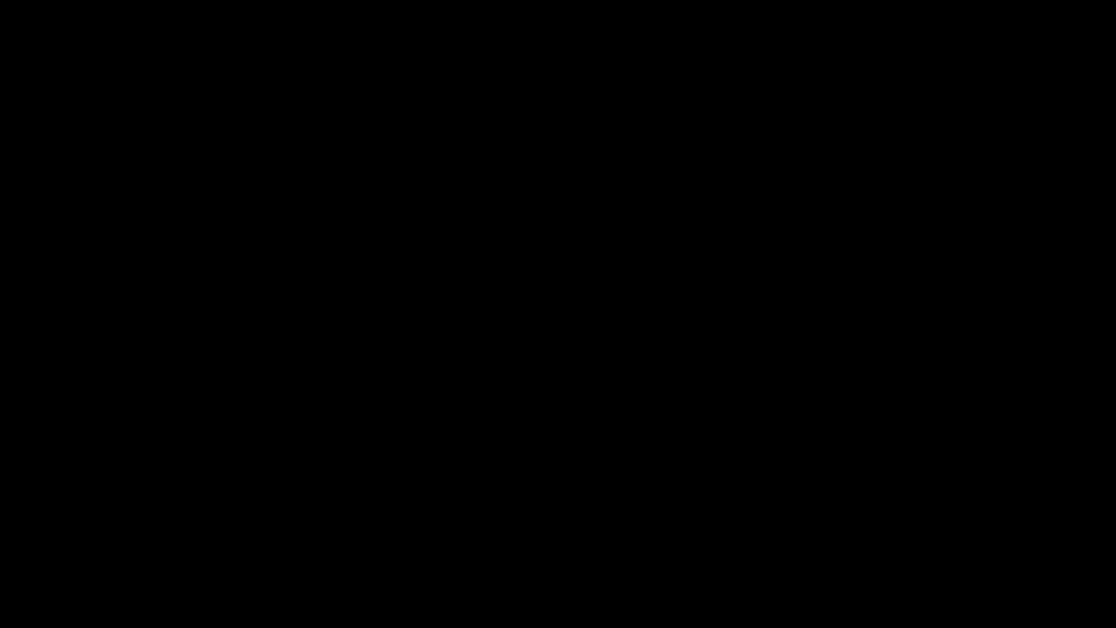
Step: Loop the 7.57–10.06 second call, stop it, and leave the start point near 10 seconds
key("shift+space")
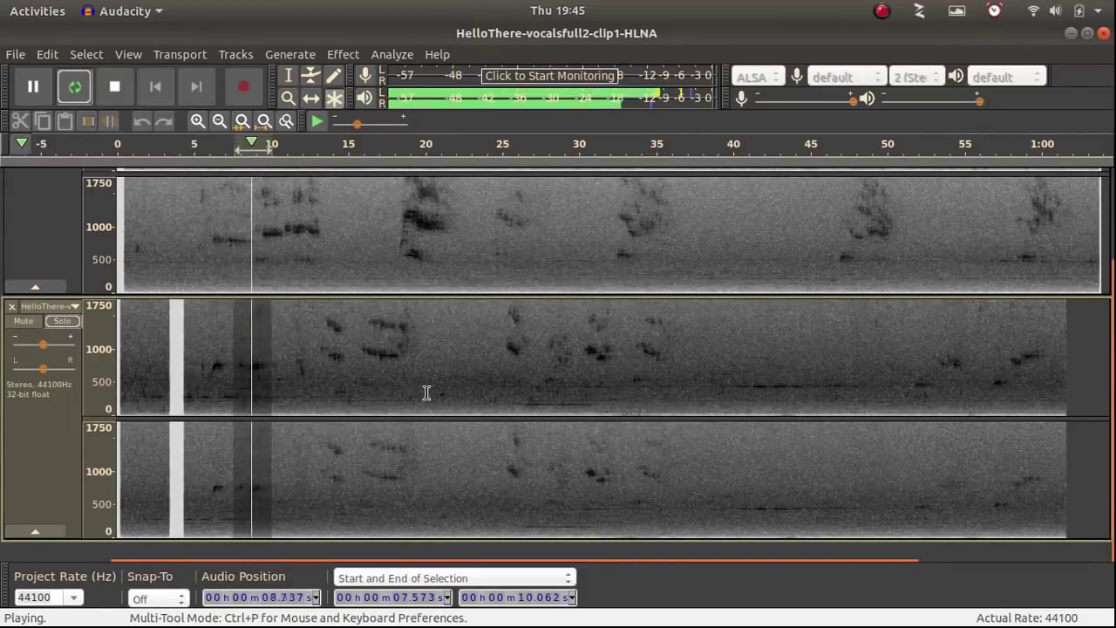
key("space")
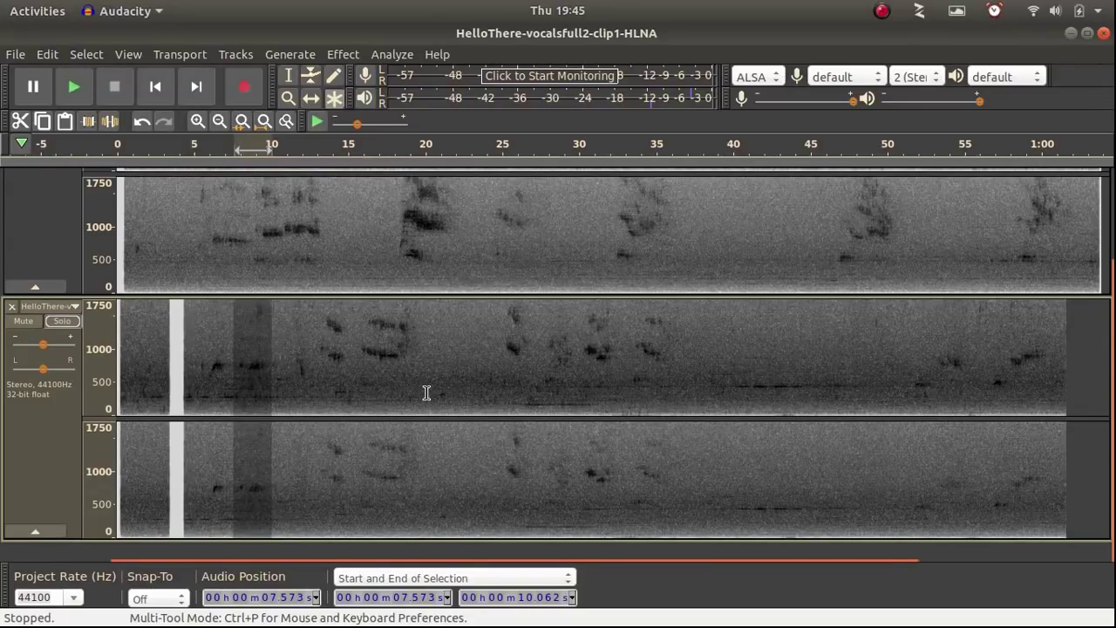
left_click(279, 358)
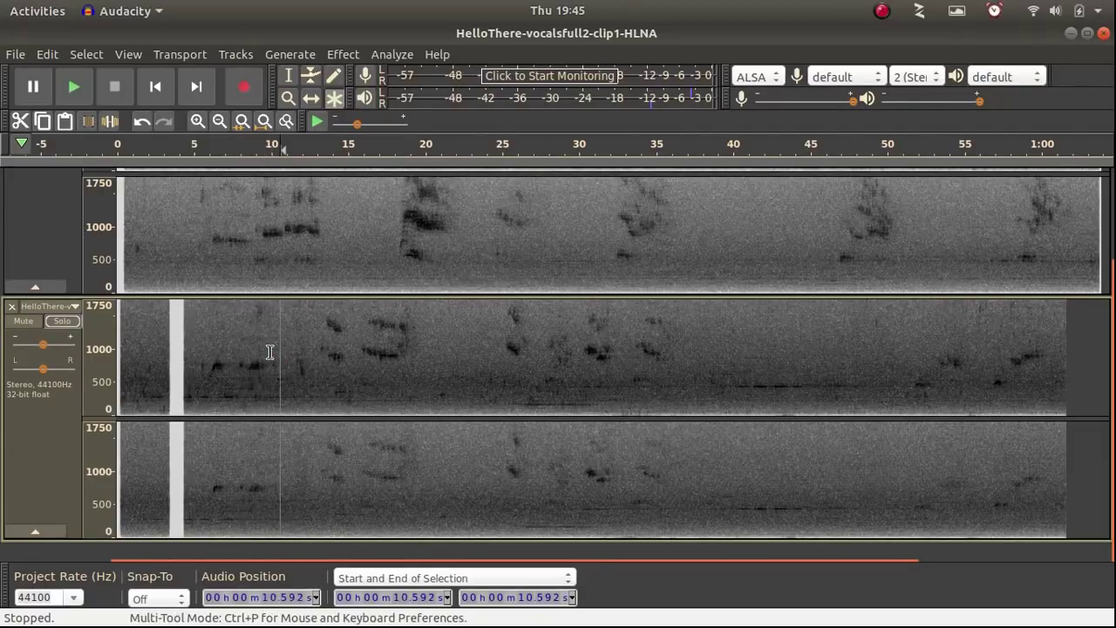
left_click(270, 353)
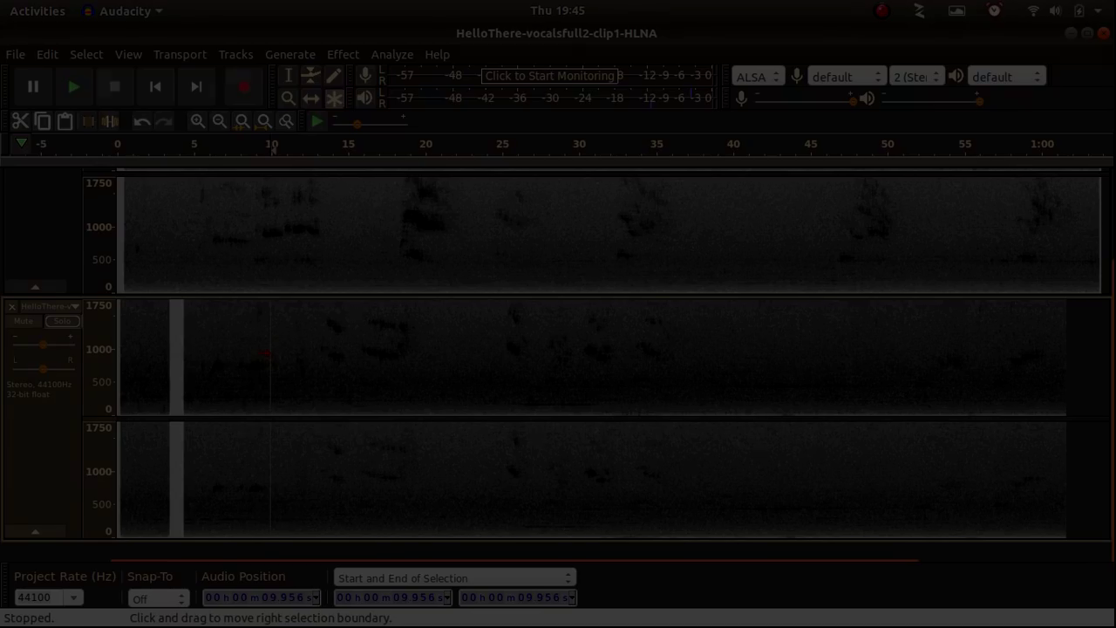